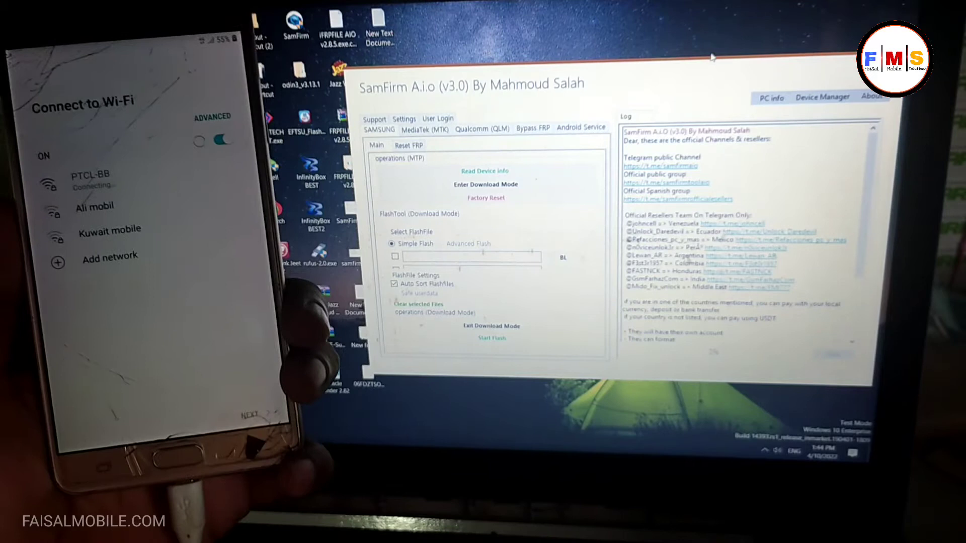
# Start Auto Bypass FRP (Method #2) from the Bypass FRP section of SamFirm A.i.o
pyautogui.click(533, 128)
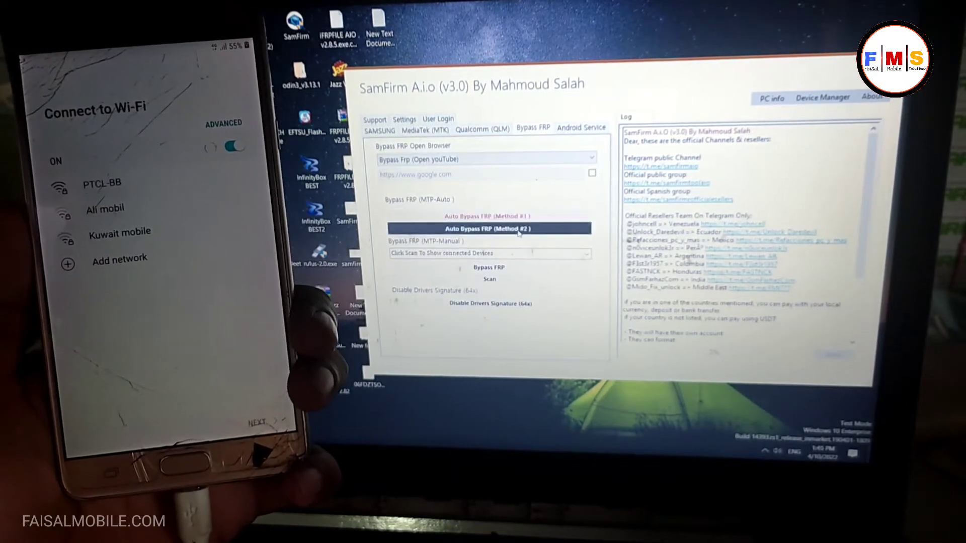
pyautogui.click(490, 228)
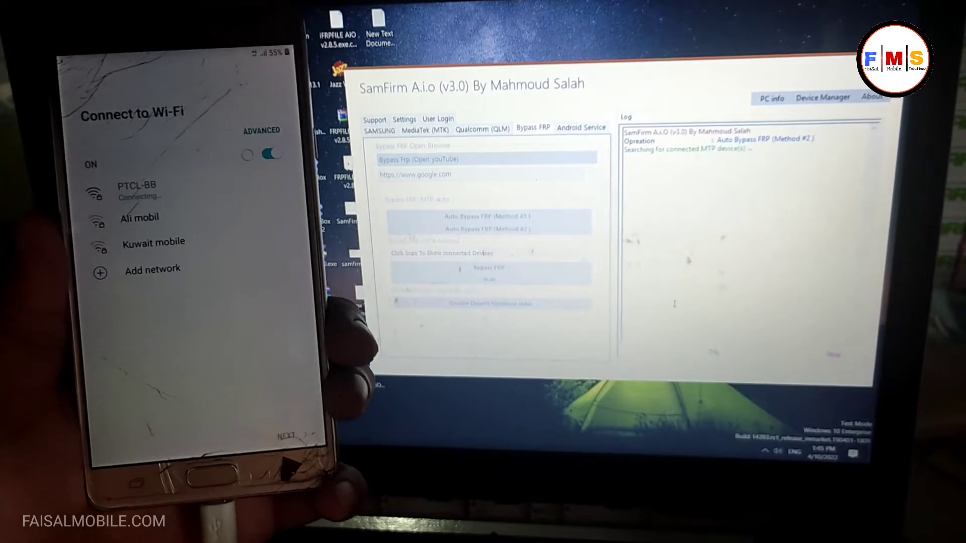